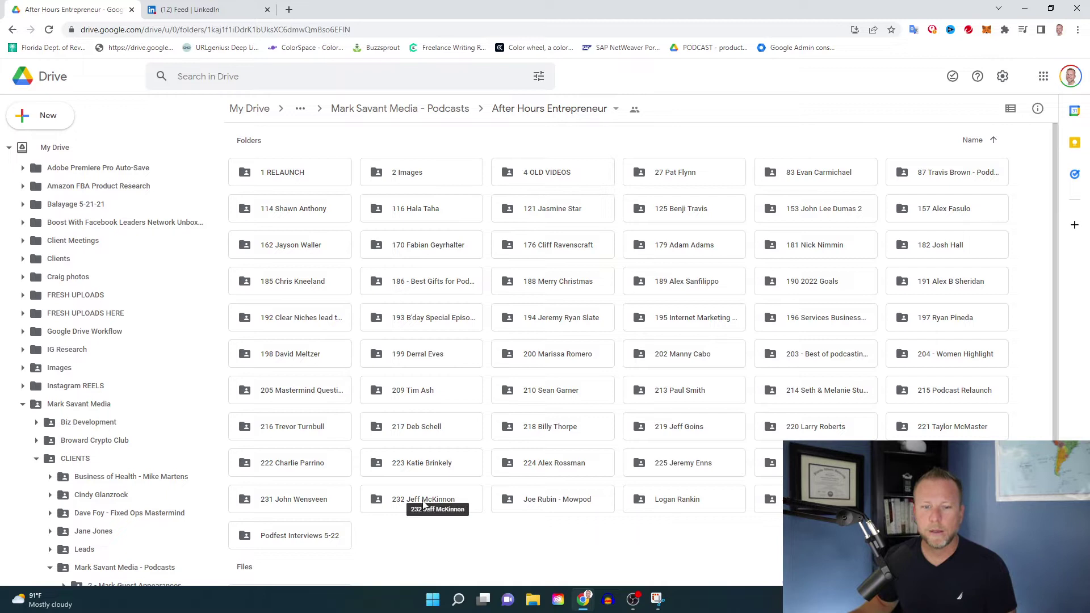
- From Google Drive's 232 > Vertical Shorts folder, download the 59 Secs doubters clip as mp4
double_click(423, 505)
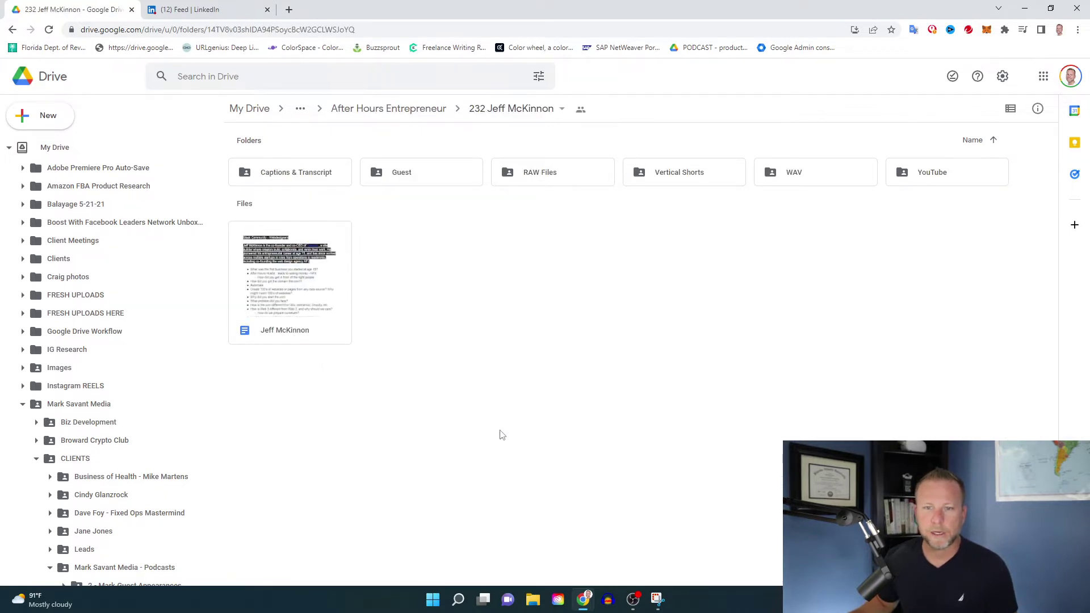
double_click(670, 180)
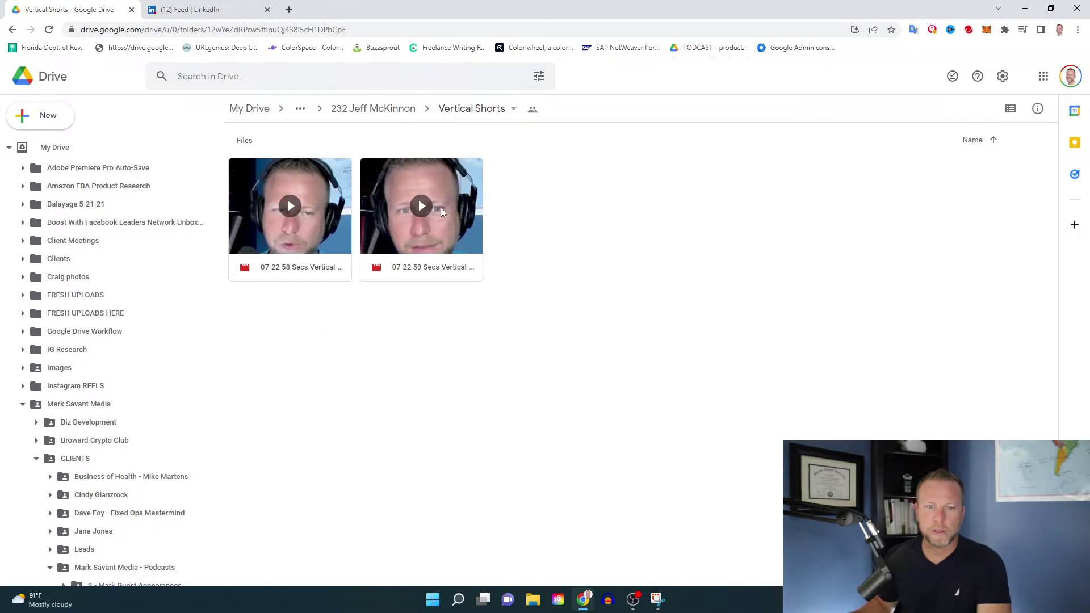
double_click(439, 211)
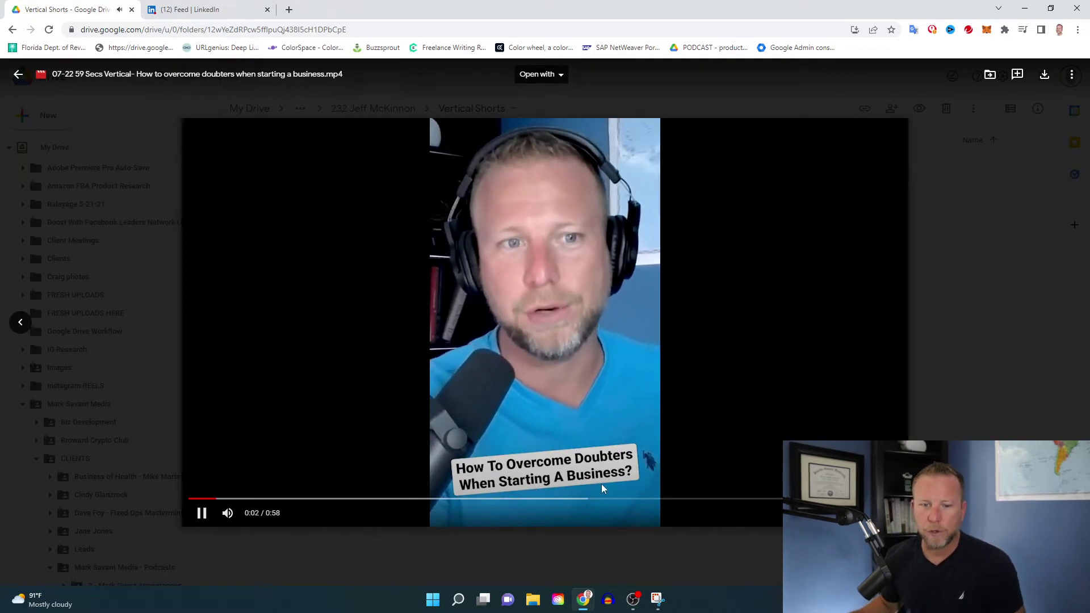
left_click(1045, 74)
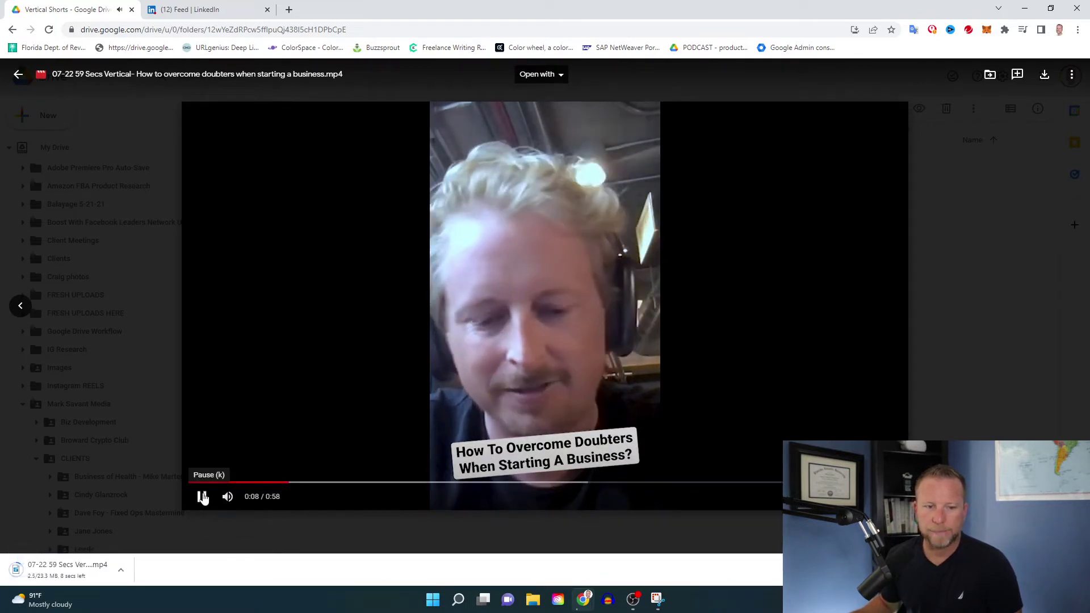
left_click(203, 498)
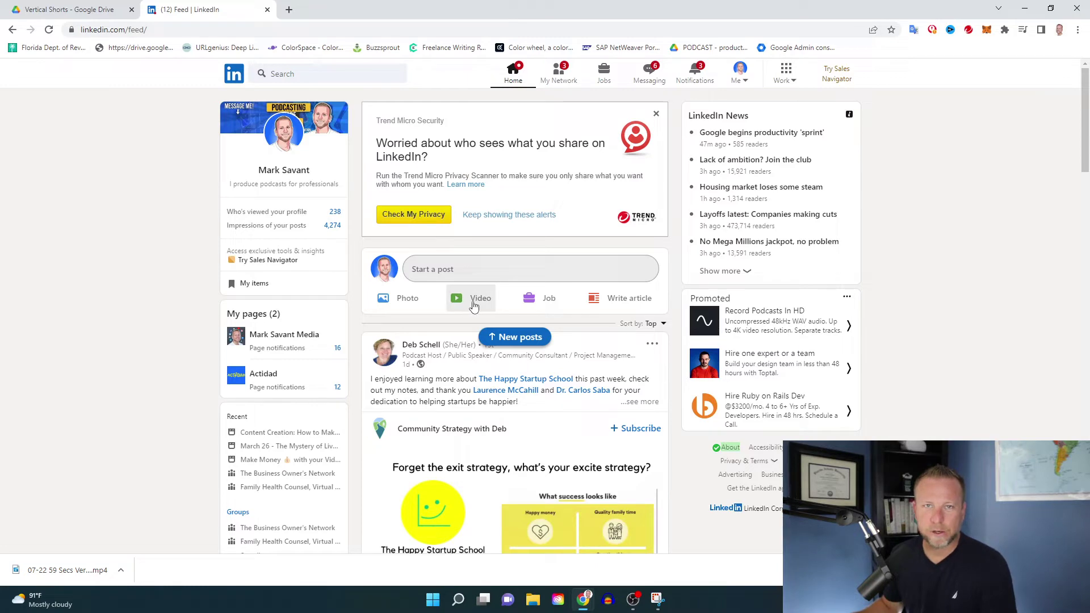
- Start a LinkedIn video post with the 59 Secs Vertical mp4 from Downloads attached
left_click(474, 307)
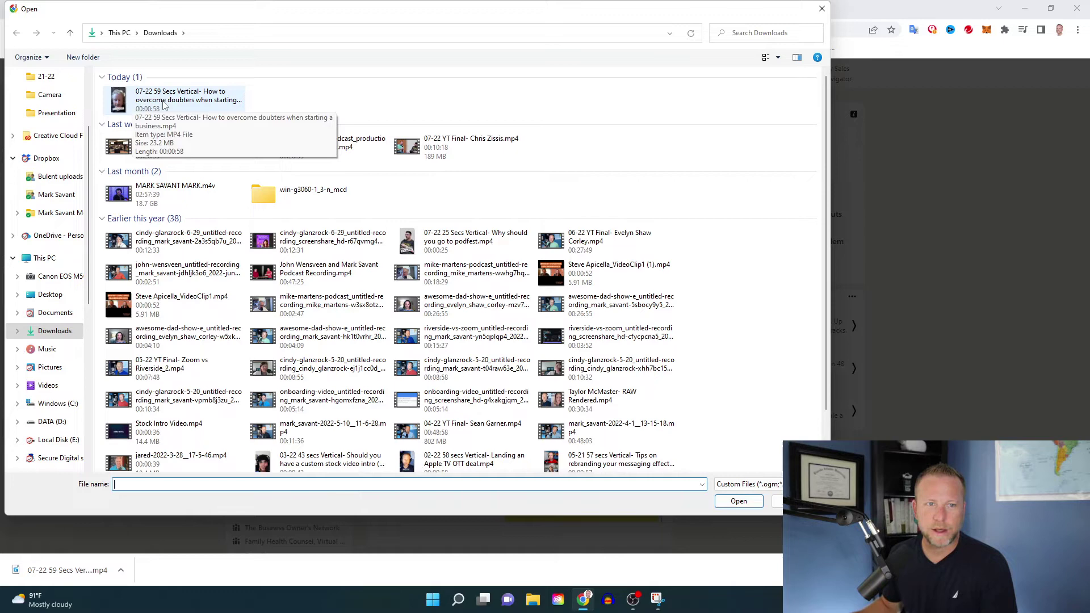
double_click(164, 104)
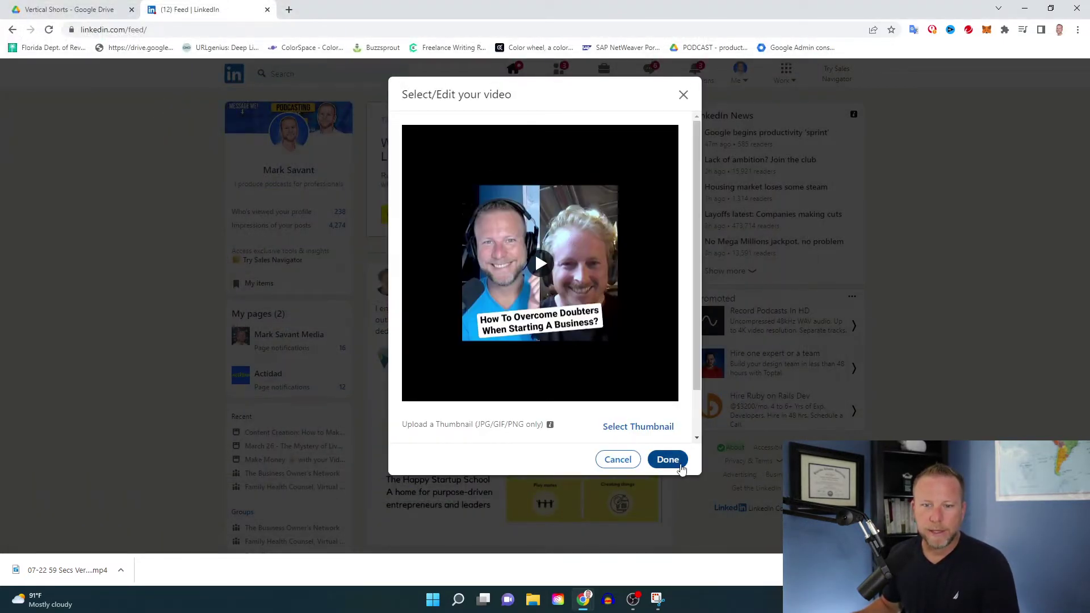
left_click(674, 466)
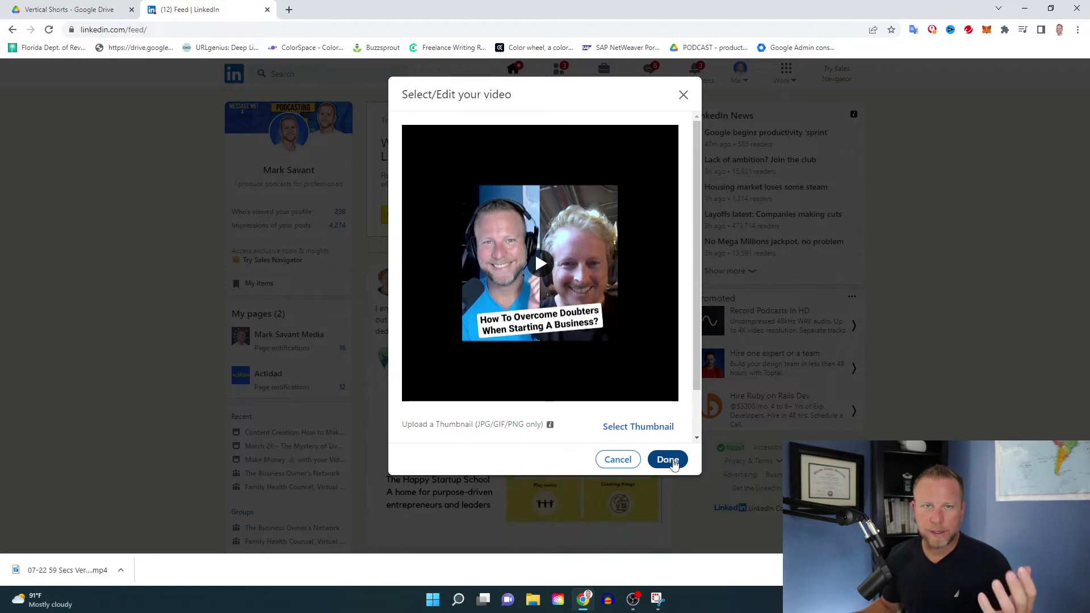
left_click(674, 465)
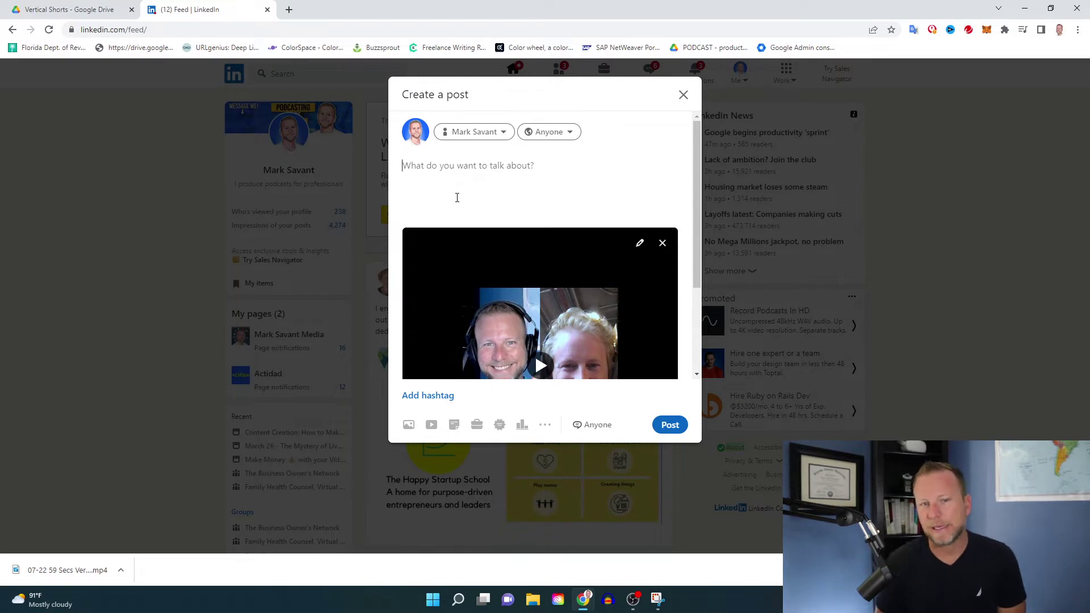
left_click(457, 198)
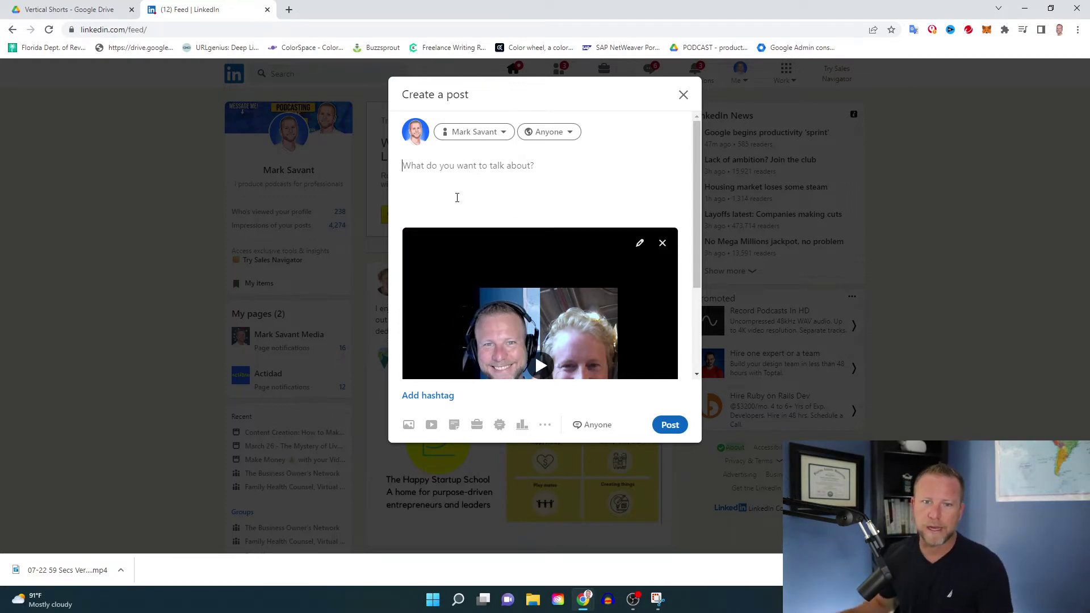
- Write the opening hook: "this is what you need to do", "Sound familiar?" and the opinions paragraph
type("Everyone has an opinion of what you SHOULD do.")
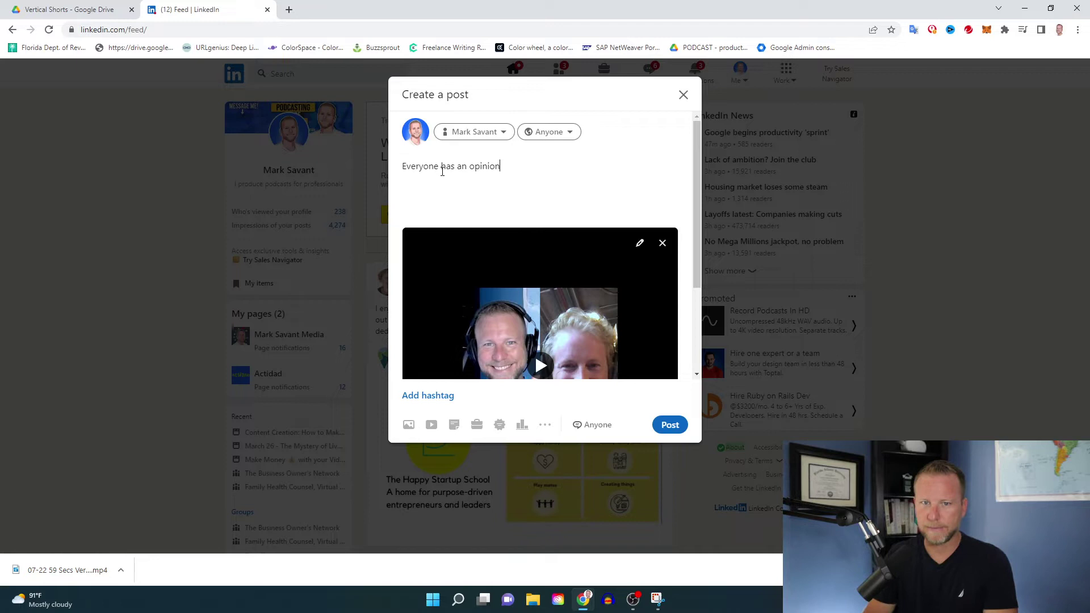
key("Return")
key("Return")
type("Let's face")
key("ctrl+a")
key("BackSpace")
type("\"this is what you need to do\"")
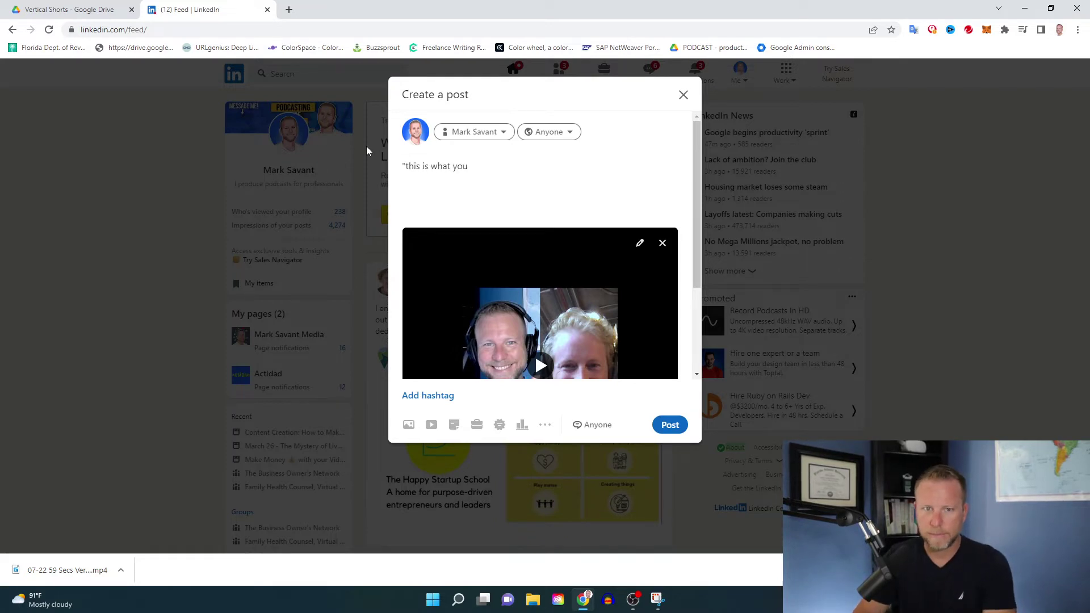
key("Return")
key("Return")
type("Sound familiar?")
key("Return")
key("Return")
type("Everyone has an opinion of the ")
type("actions that you should take, and when you're starting a business, there will be plenty of questions.")
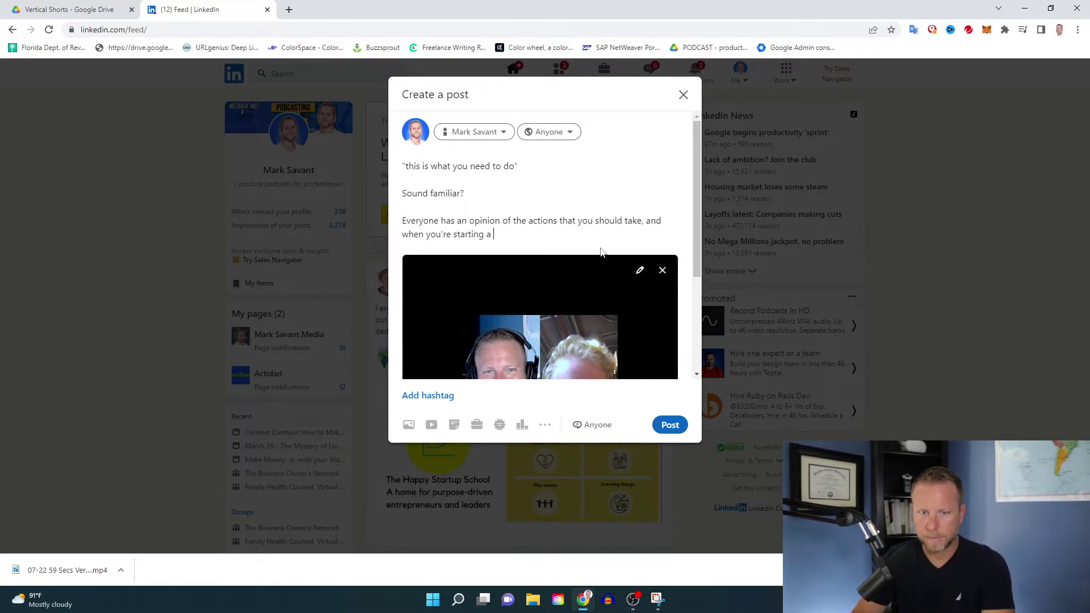
- Mention the guest, then add his journey paragraph, "Just like YOU should believe in YOU!" and "Stop doubting, and start the action."
key("Return")
key("Return")
type("@jeff")
left_click(512, 282)
type("started his journey years ago despite the \"advice\" ")
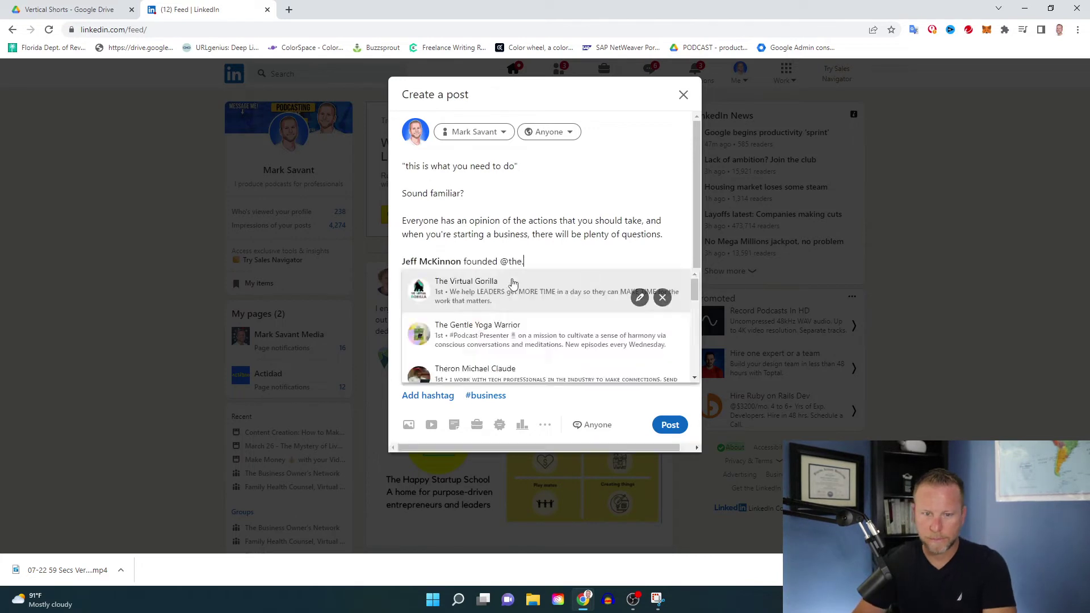
type("of those around him. He believed in himself.")
key("Return")
key("Return")
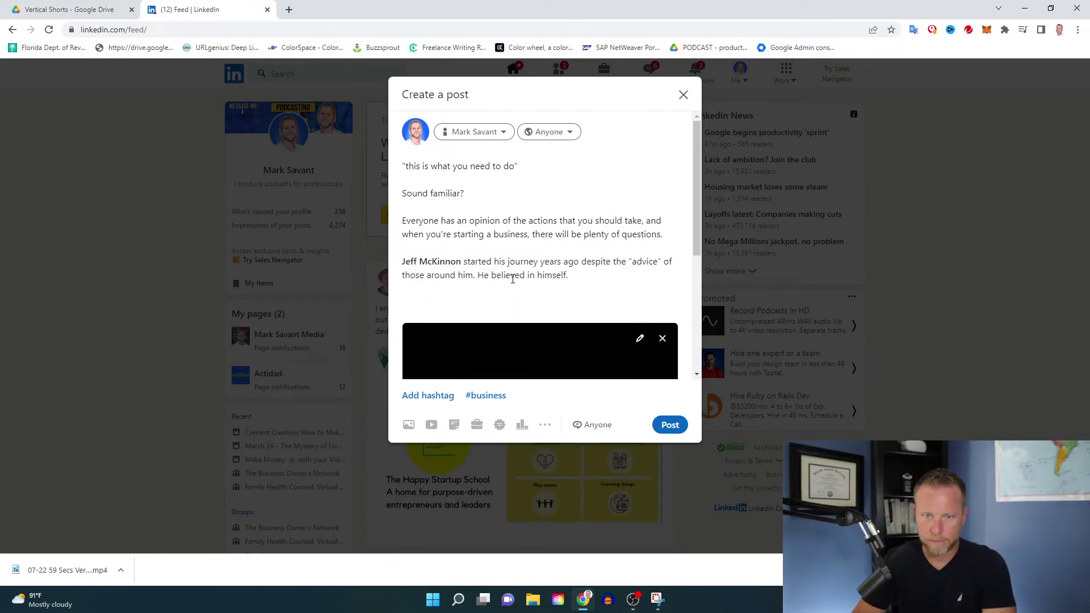
type("Just like YOU should believe in YOU!")
key("Return")
key("Return")
type("Stop doubting, and start the action.")
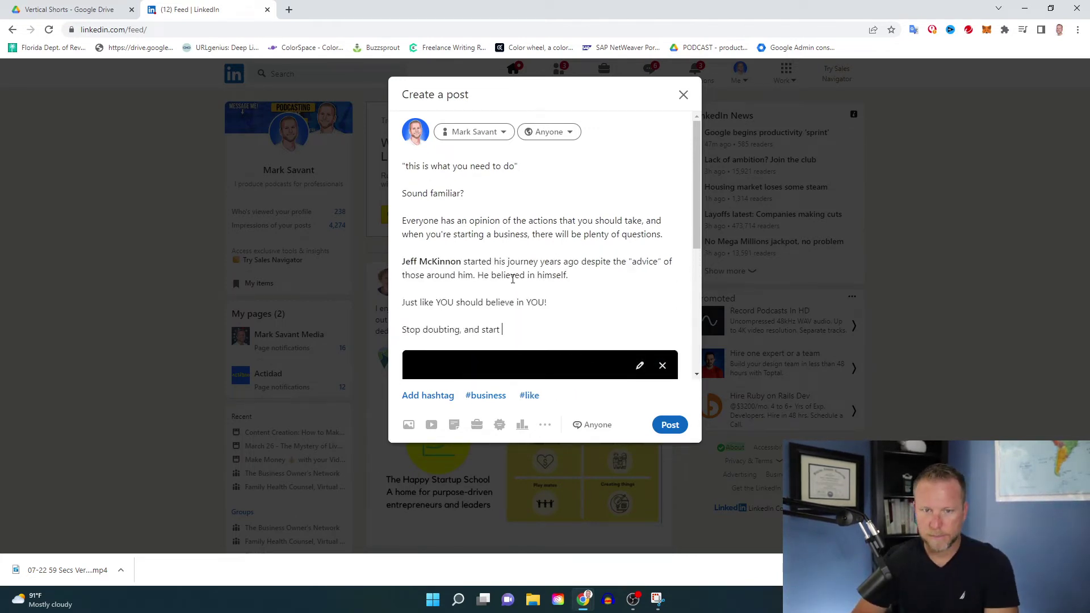
- Add "Listen to the episode on the show today:" followed by the #entrepreneur hashtag line
key("Return")
key("Return")
type("Listen to the episode on the show today:")
key("Return")
key("Return")
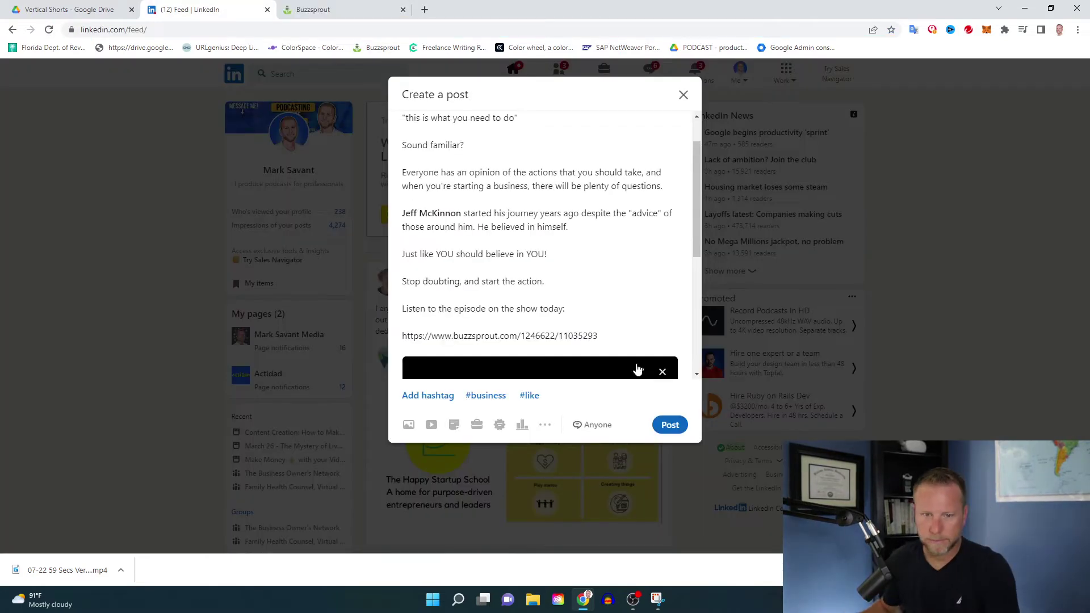
key("Return")
key("Return")
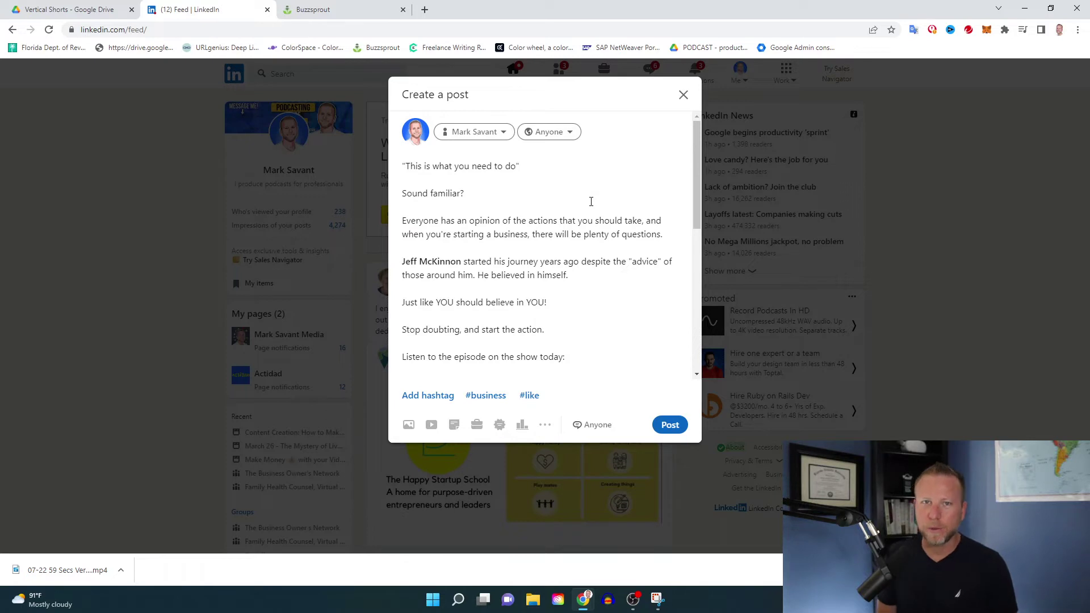
- Scroll through the draft caption to review the pasted hook copy
scroll(561, 277, "down", 8)
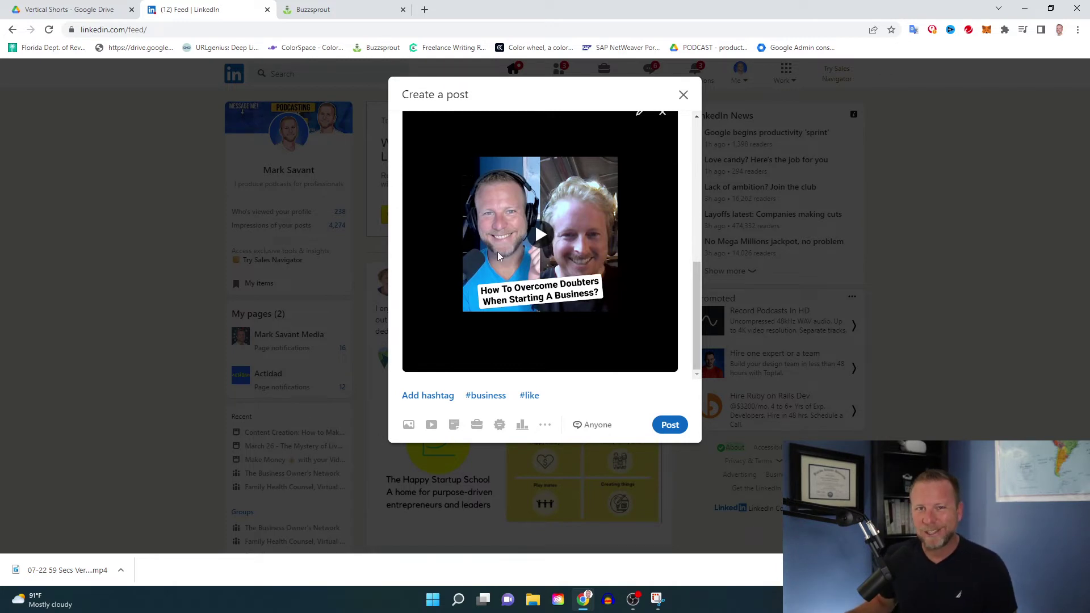
scroll(511, 251, "up", 10)
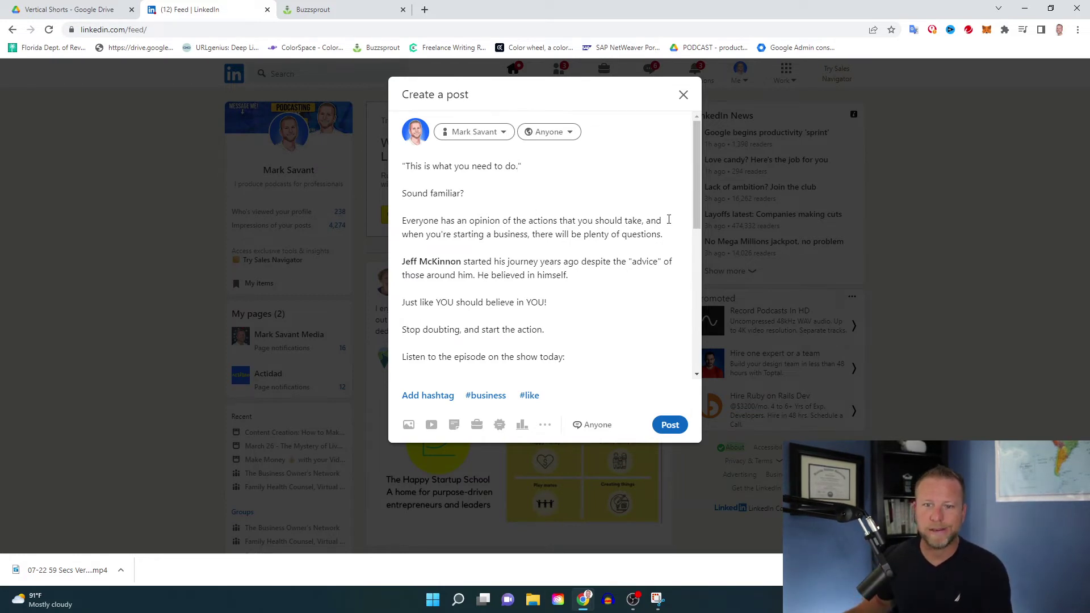
- Replace "and" with a period so the text reads "should take. When you're starting…"
double_click(654, 221)
key("BackSpace")
key("BackSpace")
key("BackSpace")
type(". ")
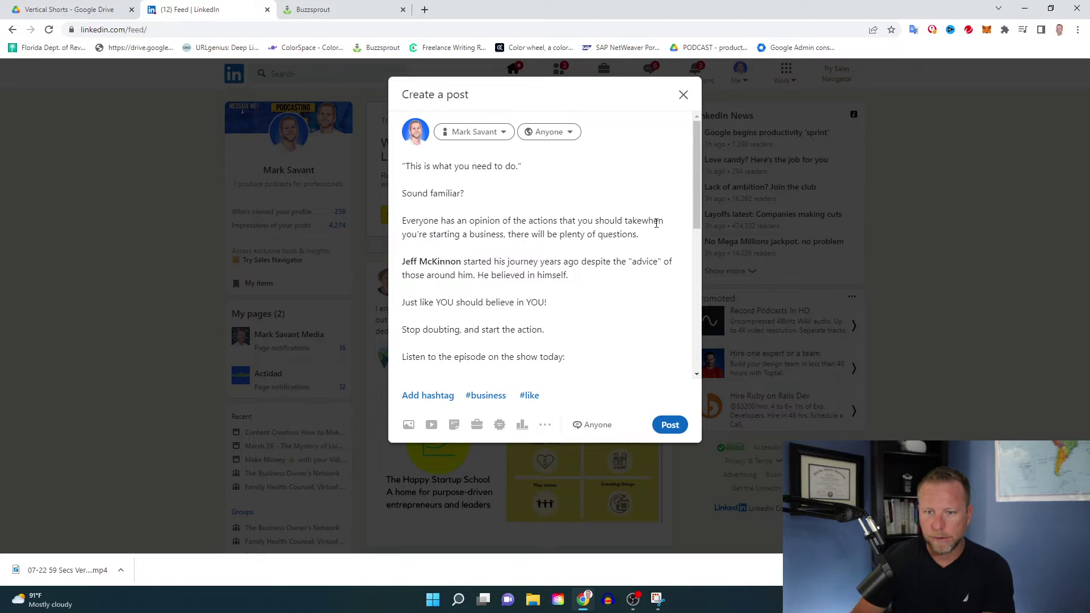
type("W")
key("Delete")
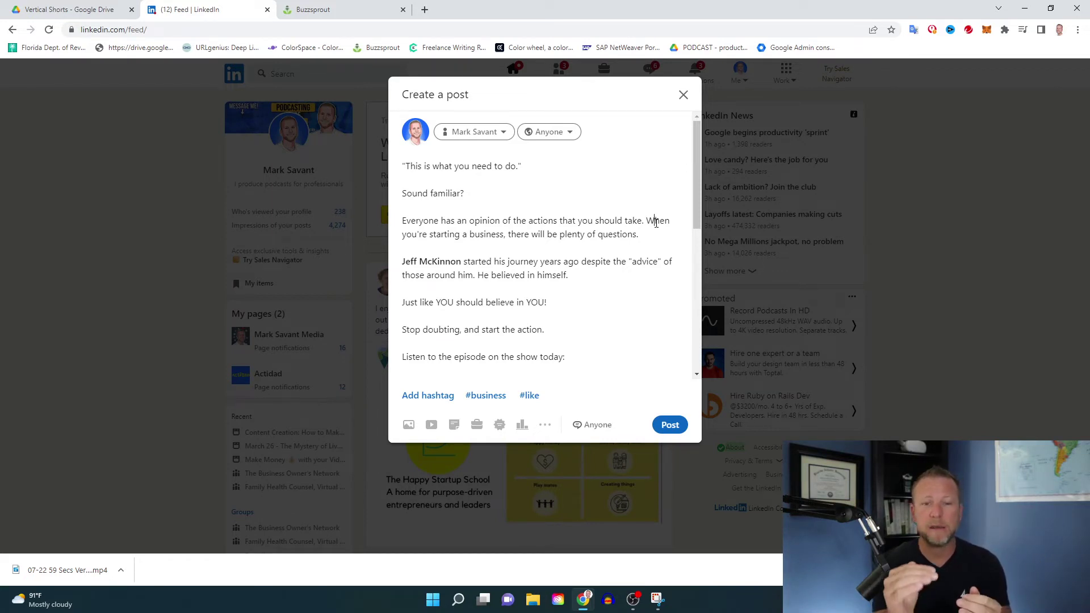
left_click(655, 221)
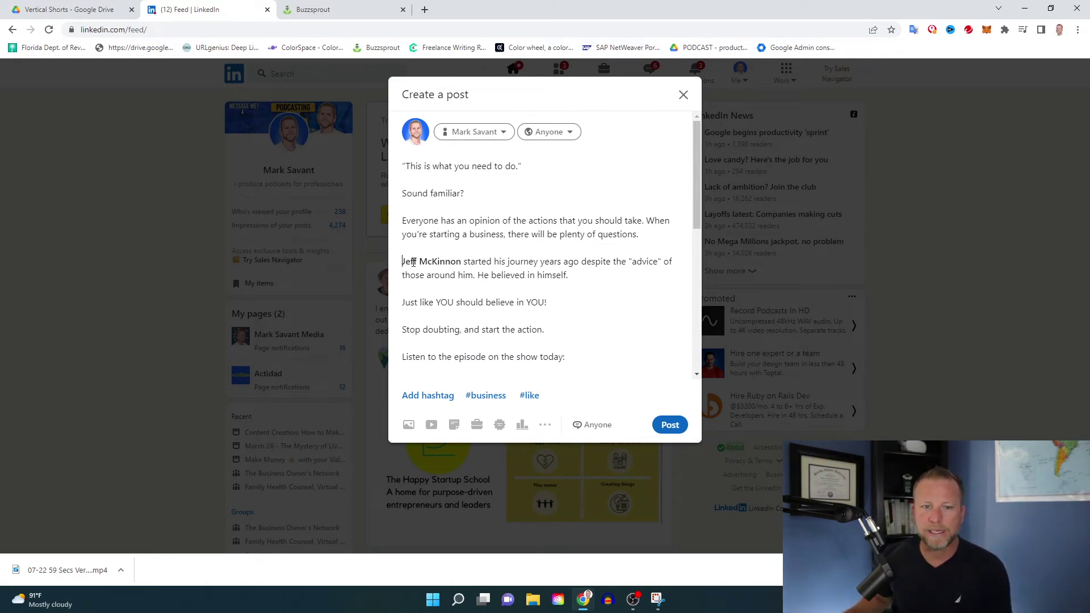
- Tag the guest via the @ mention suggestions and delete the duplicate plain-text name
left_click(465, 261)
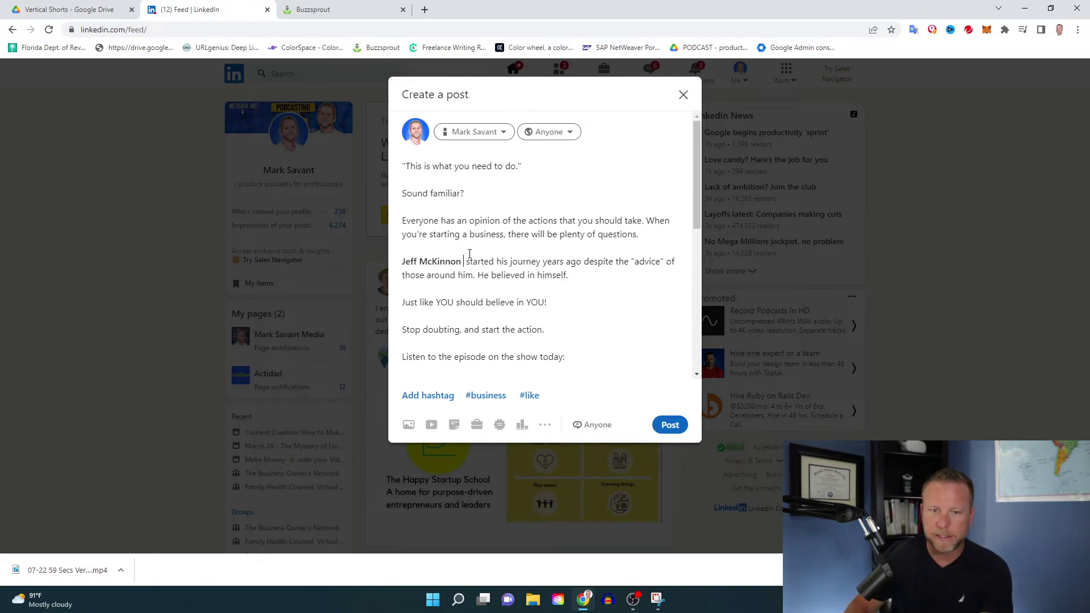
type("@")
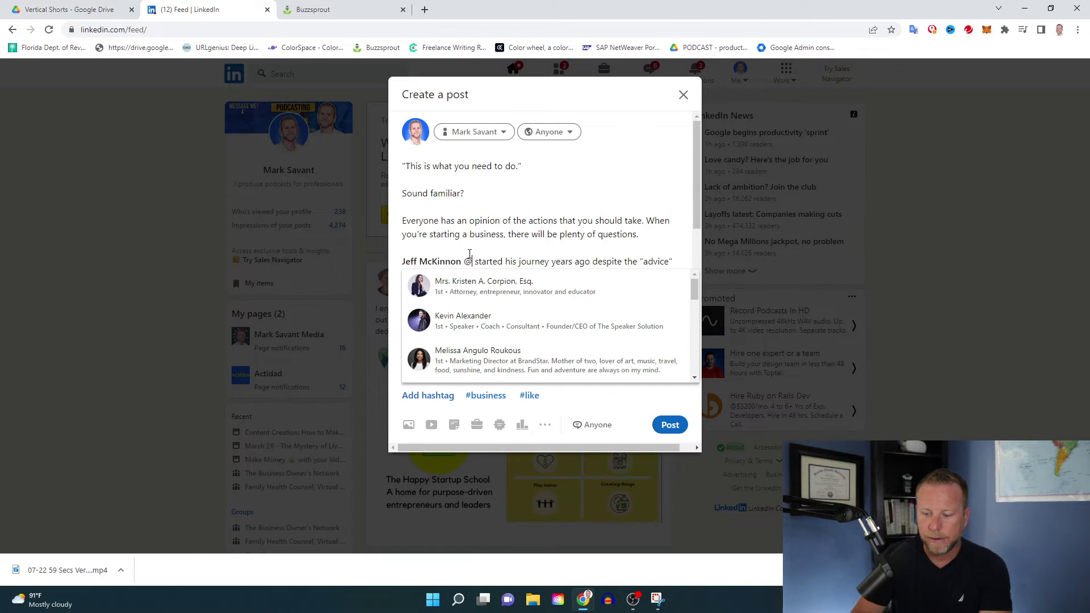
type("jeffm")
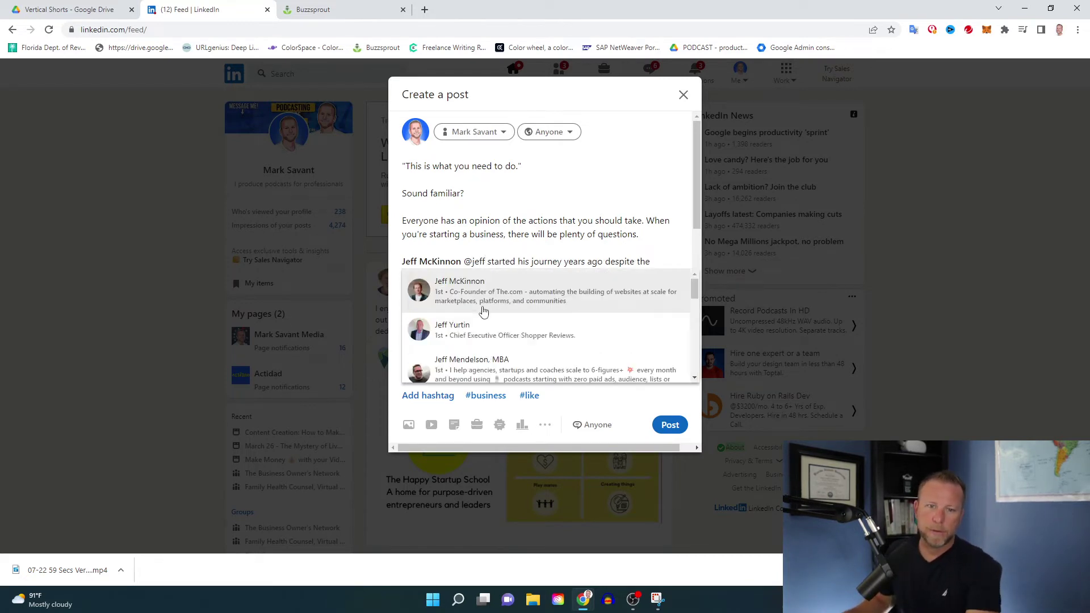
left_click(471, 295)
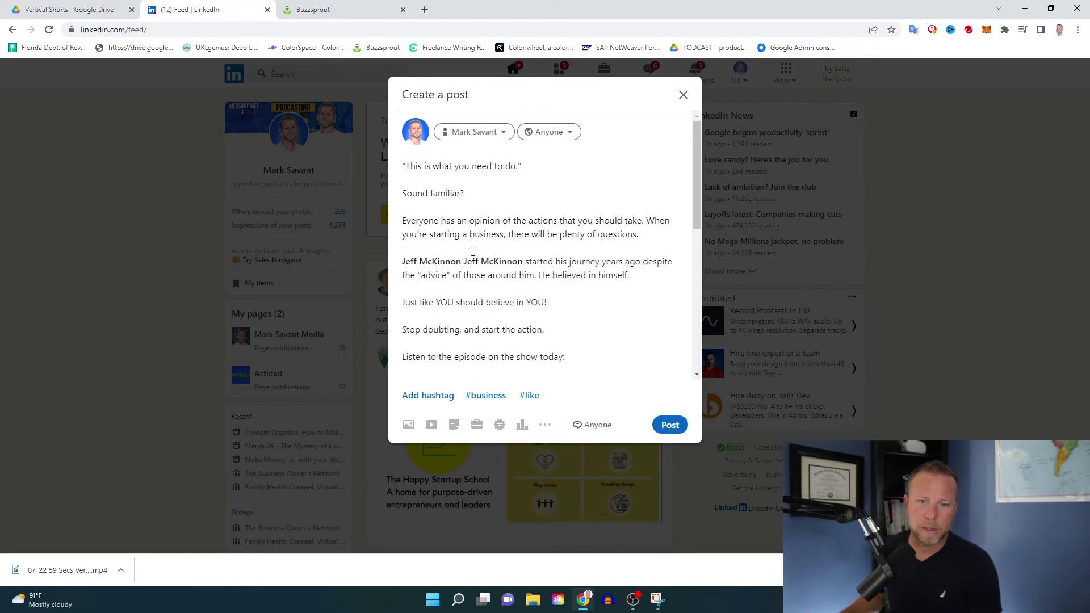
left_click_drag(464, 263, 524, 265)
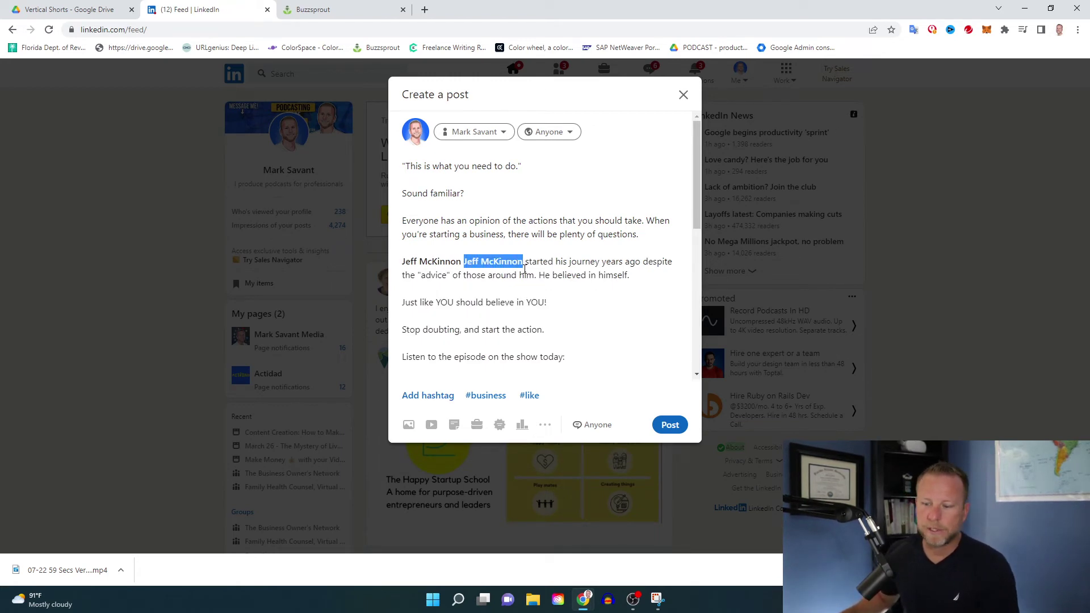
key("BackSpace")
key("BackSpace")
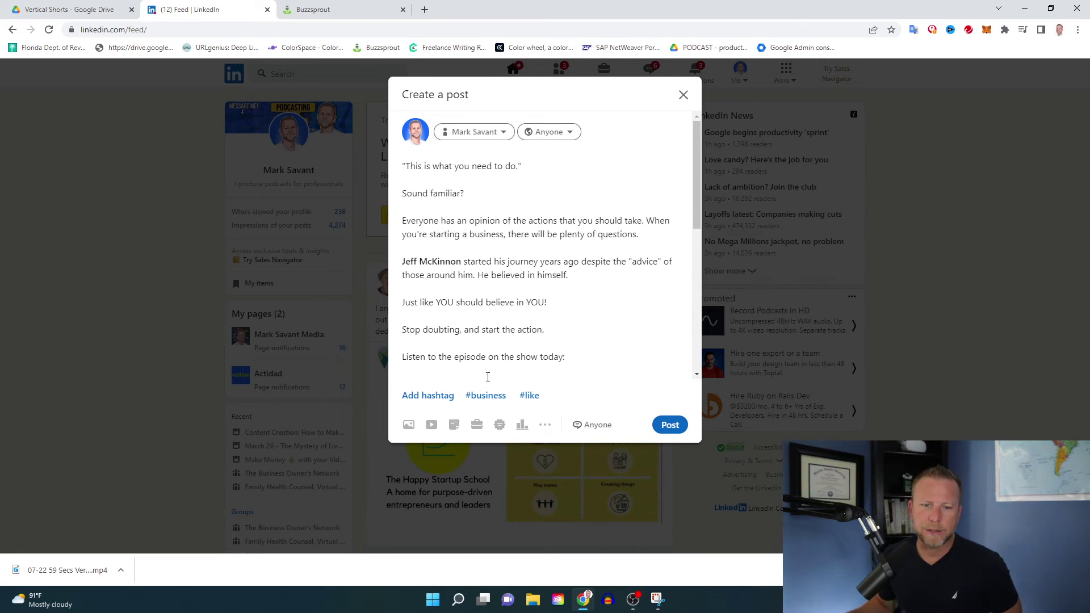
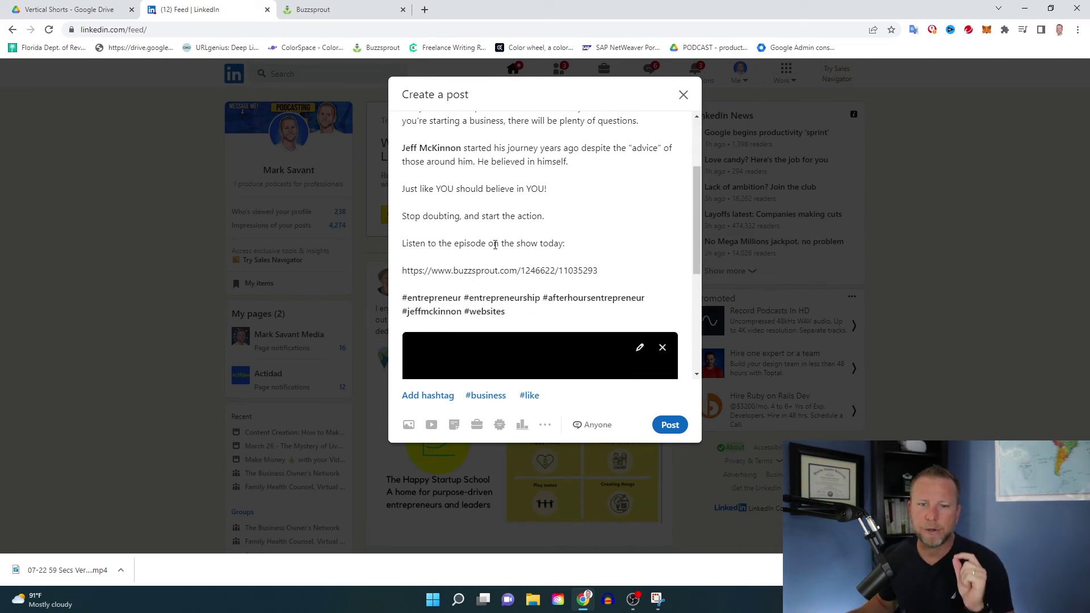
- Paste the Buzzsprout episode link and hashtags, and shorten the closing line to "Listen today:"
left_click_drag(488, 245, 535, 244)
key("BackSpace")
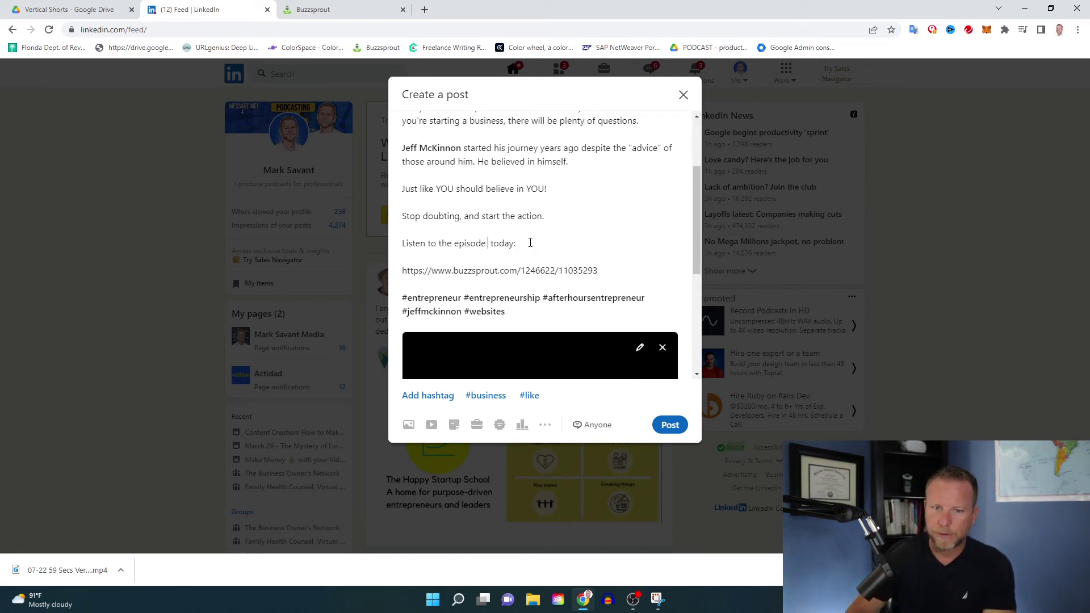
key("BackSpace")
key("BackSpace")
key("BackSpace")
key("BackSpace")
key("BackSpace")
key("BackSpace")
key("BackSpace")
key("BackSpace")
key("BackSpace")
key("BackSpace")
key("BackSpace")
key("BackSpace")
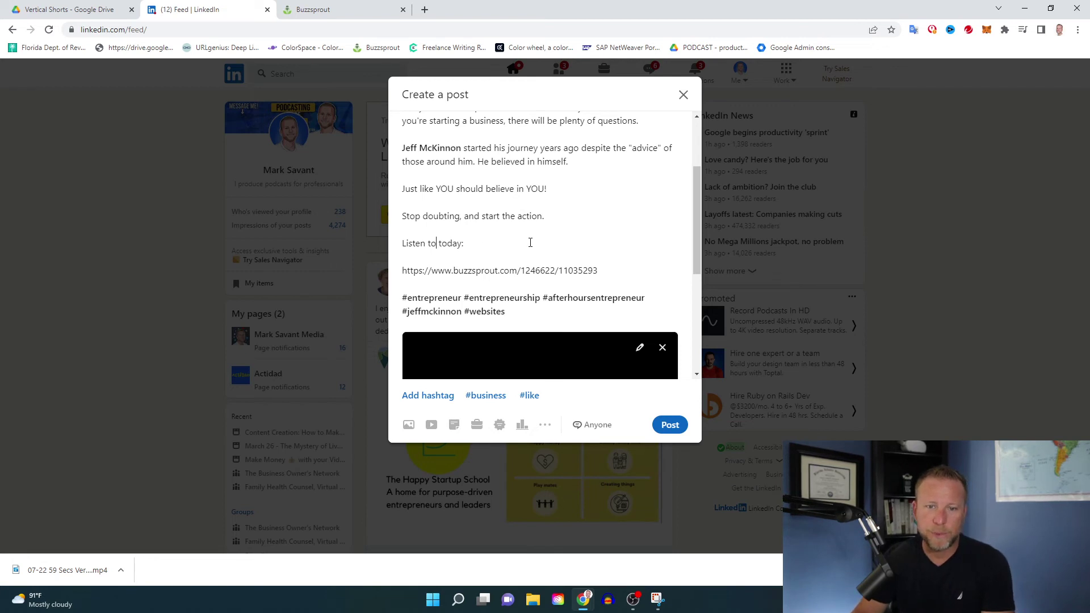
key("BackSpace")
key("BackSpace")
key("BackSpace")
- Highlight the episode link, the #afterhoursentrepreneur hashtag and the guest's name hashtag for review
left_click_drag(402, 271, 602, 272)
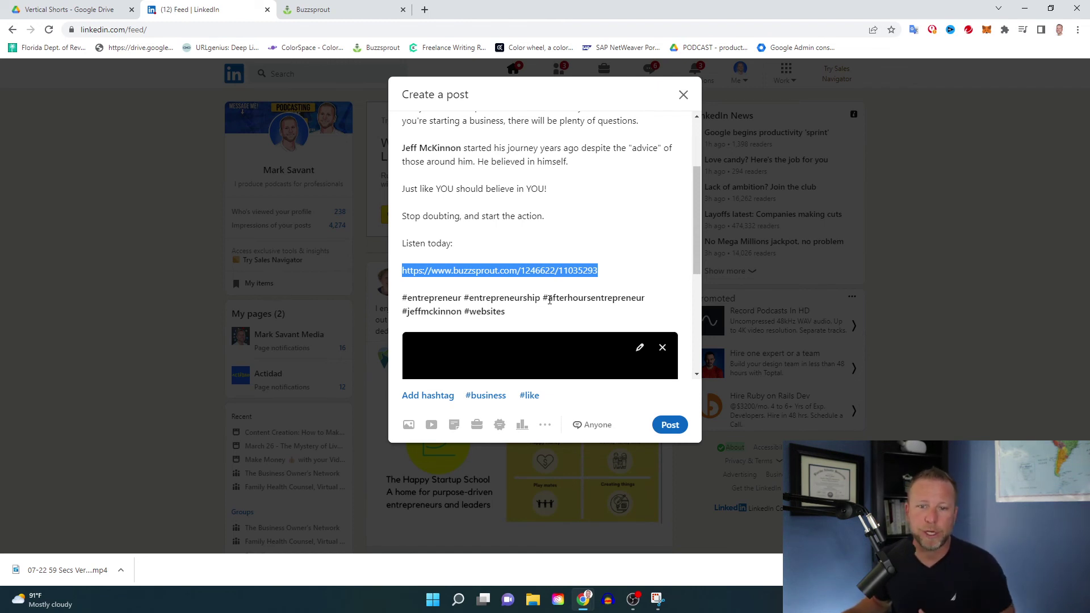
left_click_drag(548, 297, 646, 300)
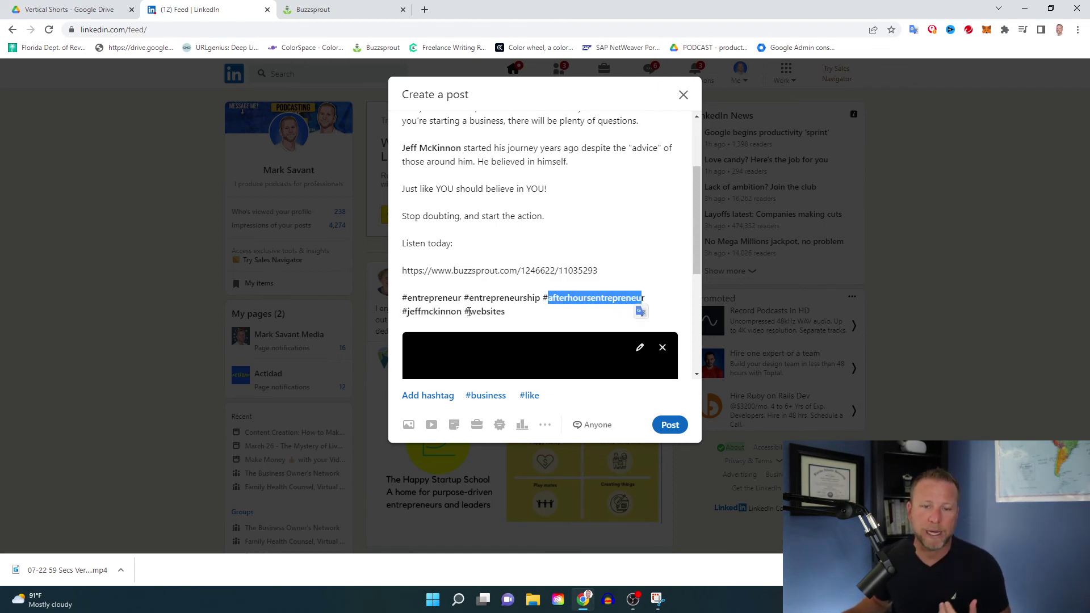
double_click(427, 316)
left_click(427, 317)
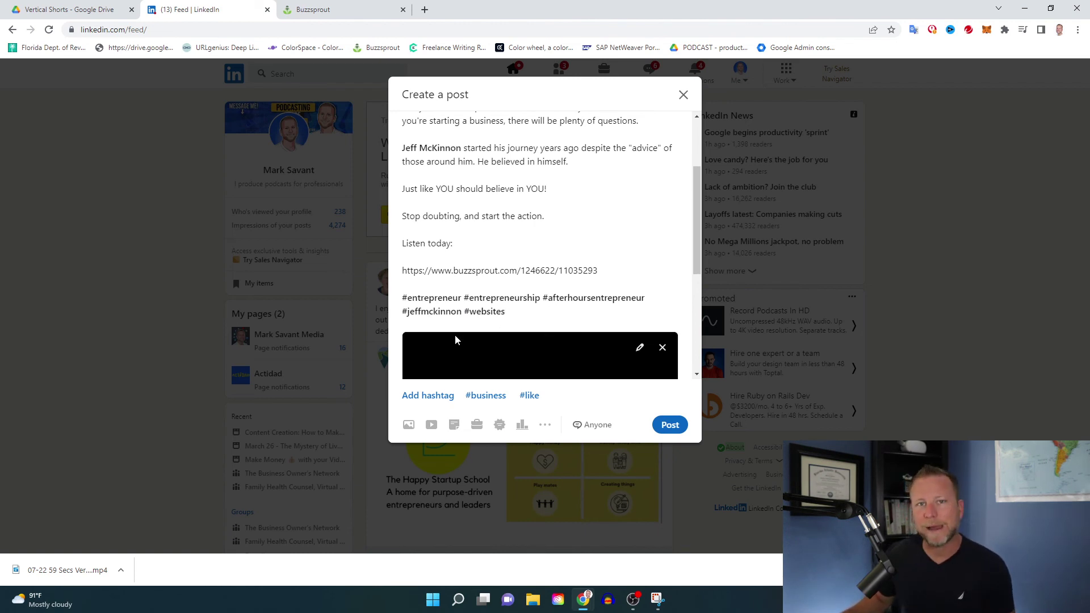
- Publish the post with the finished caption and the vertical doubters video
scroll(544, 298, "up", 3)
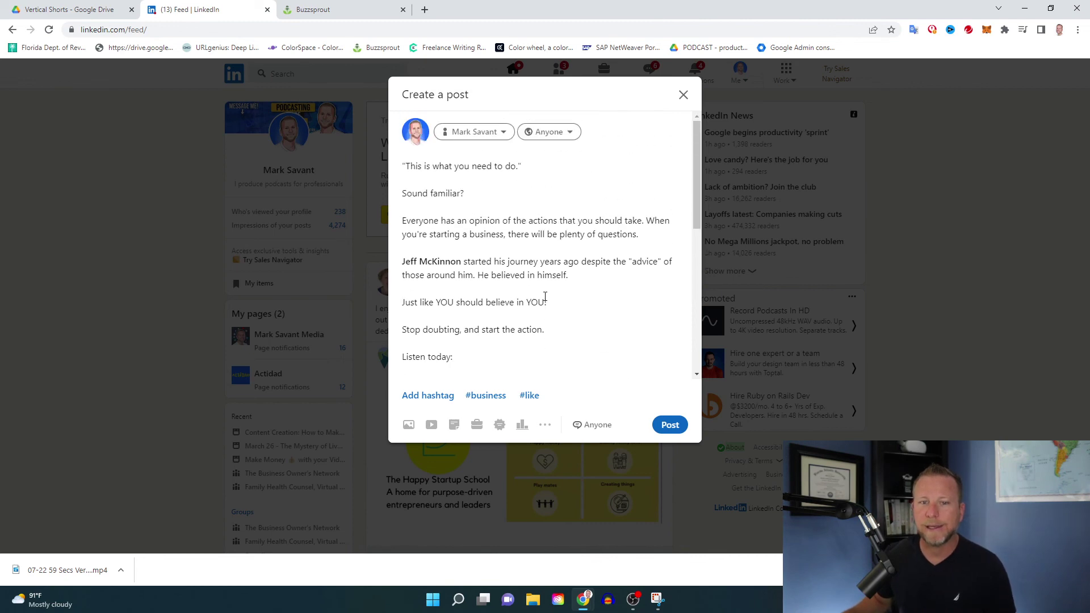
left_click(670, 425)
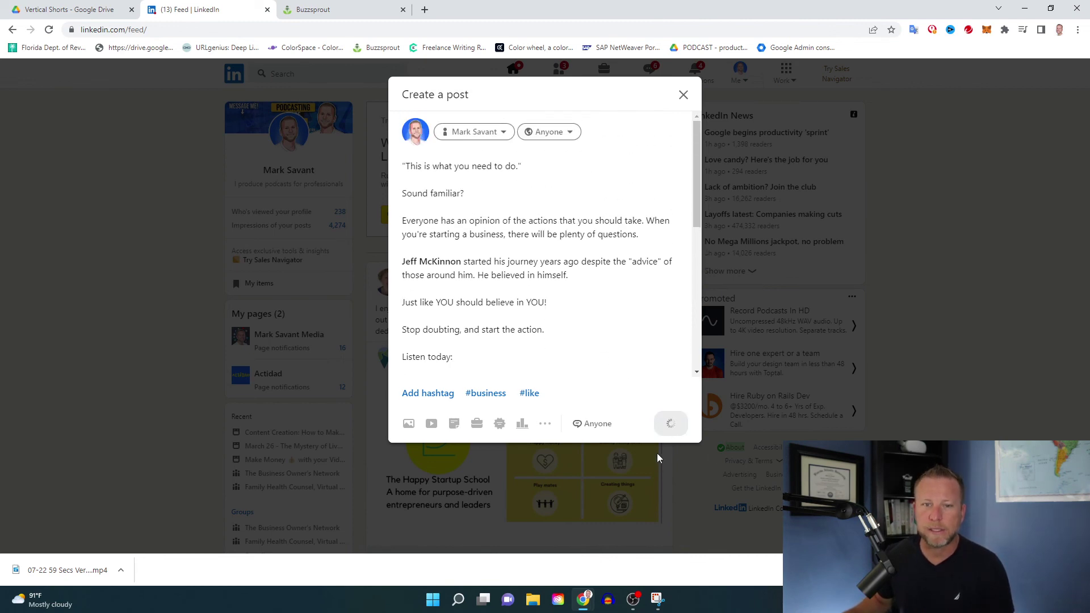